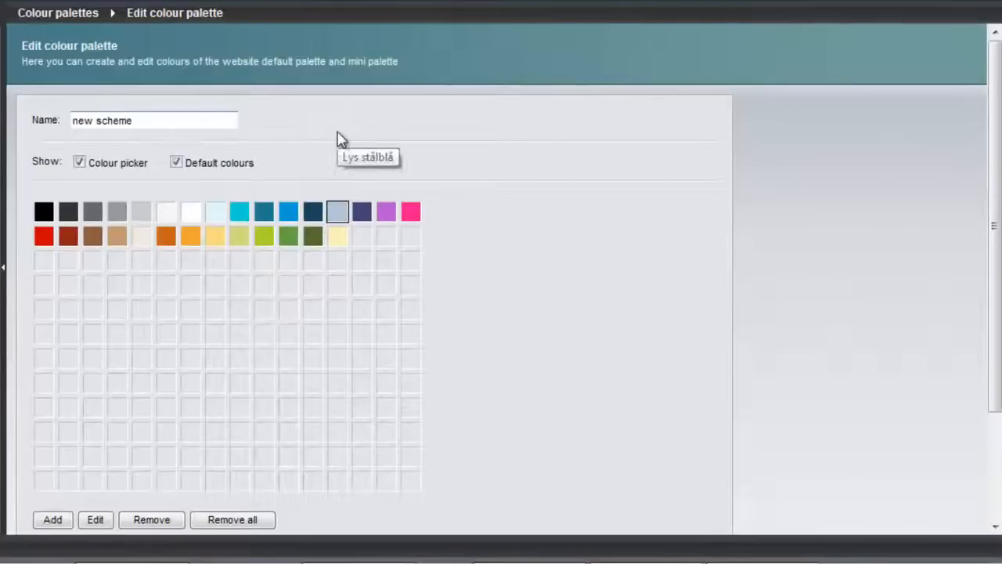
# Move the Indigo swatch into the second row of the new scheme palette and remove it from the palette
pyautogui.click(95, 520)
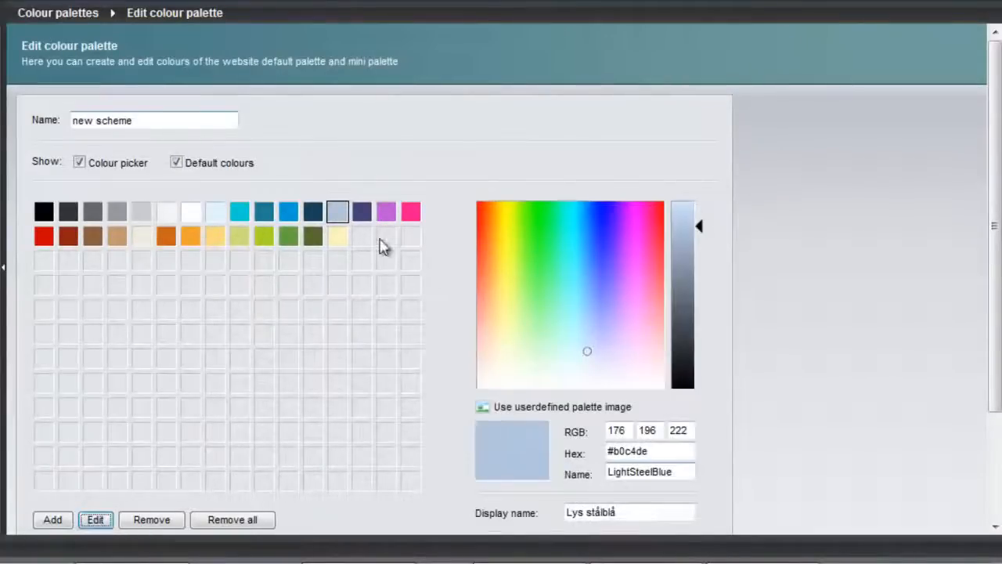
pyautogui.click(363, 213)
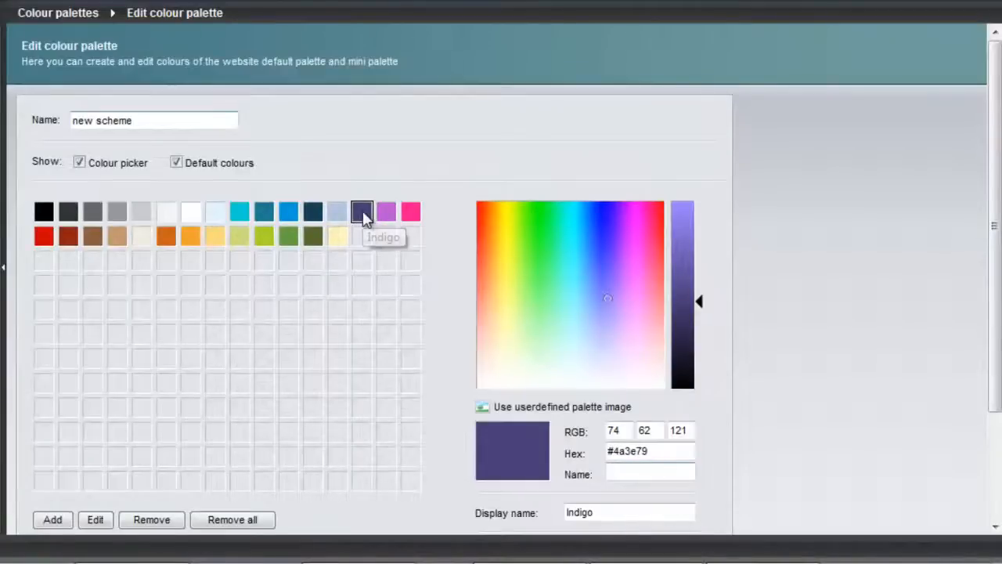
pyautogui.moveTo(363, 213); pyautogui.dragTo(247, 251)
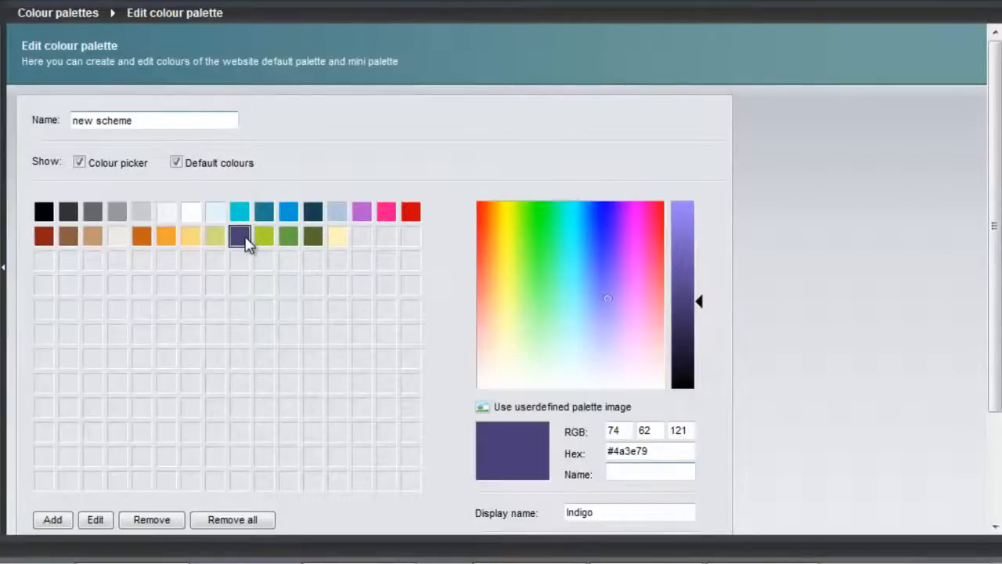
pyautogui.click(154, 519)
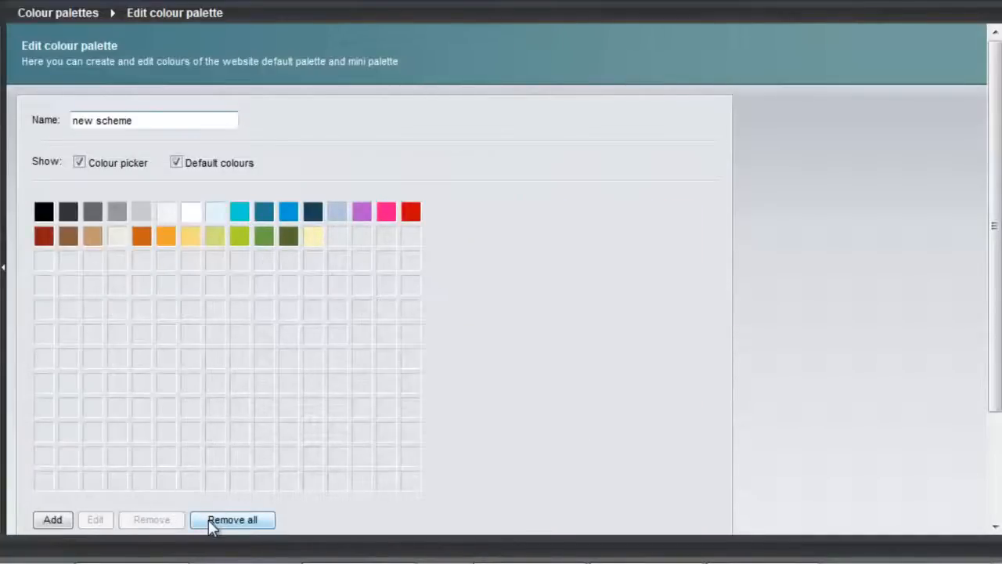
pyautogui.click(249, 519)
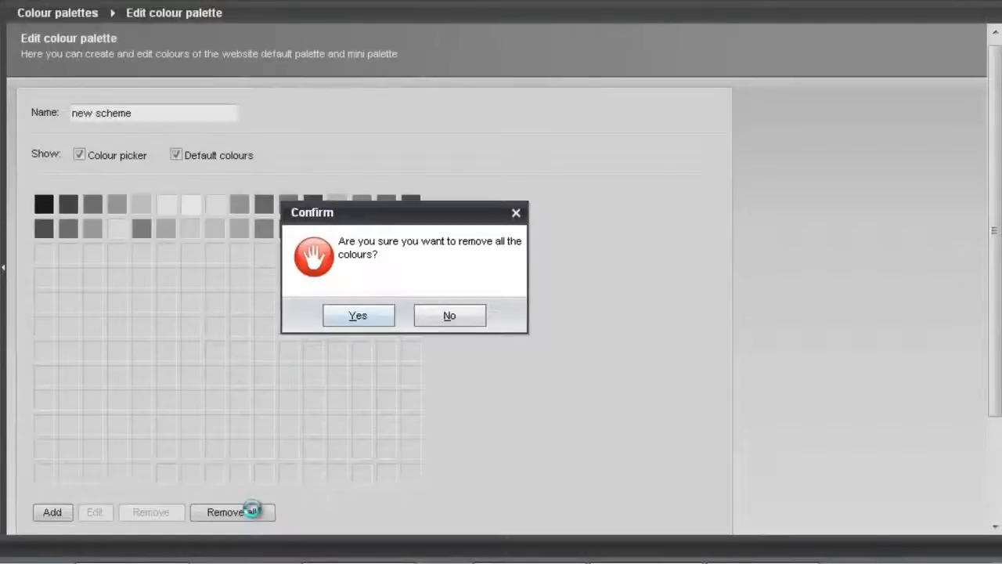
pyautogui.click(465, 321)
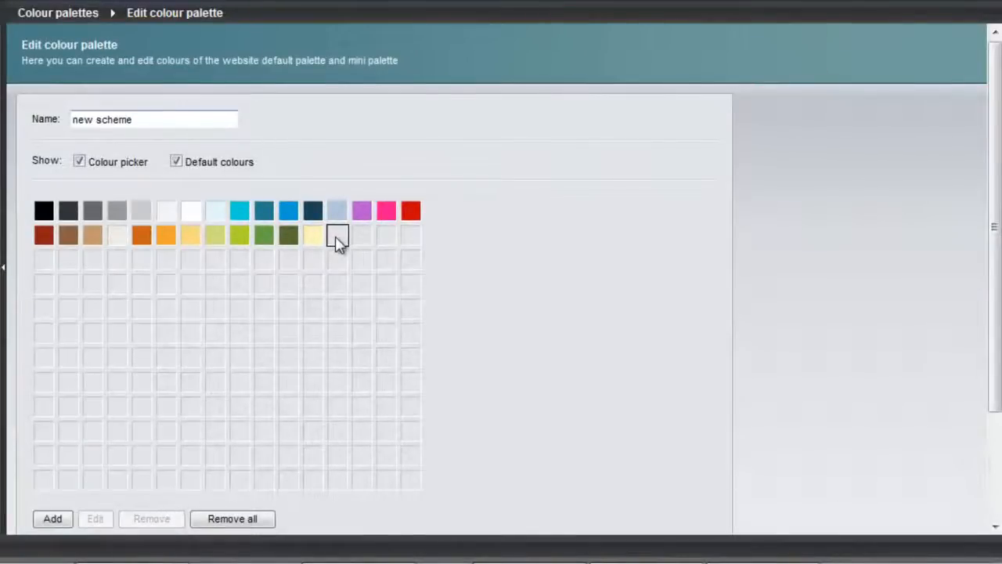
# Start adding a colour in the first empty palette slot, using eg_hay_bales_1.jpg as the user-defined palette image
pyautogui.click(53, 518)
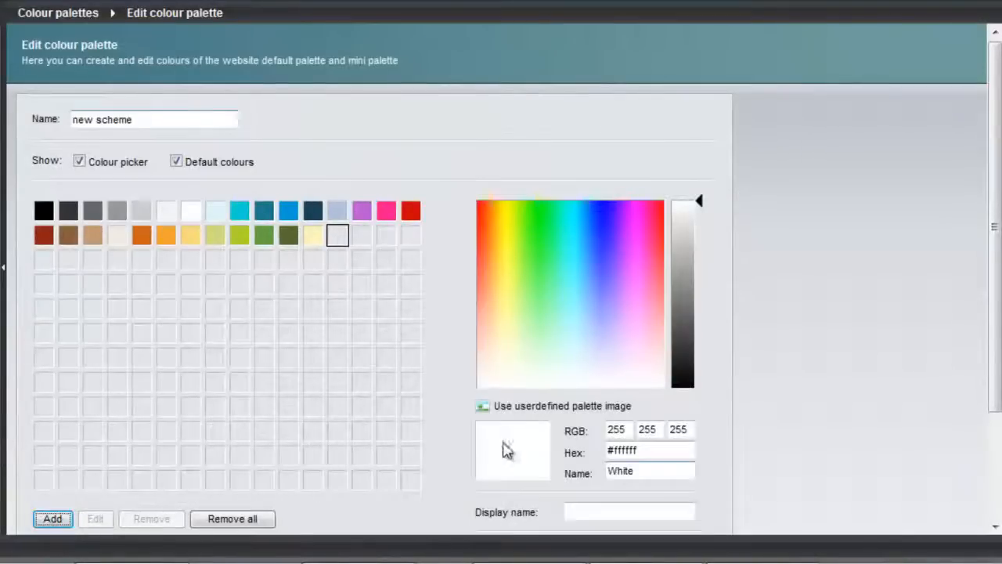
pyautogui.click(526, 410)
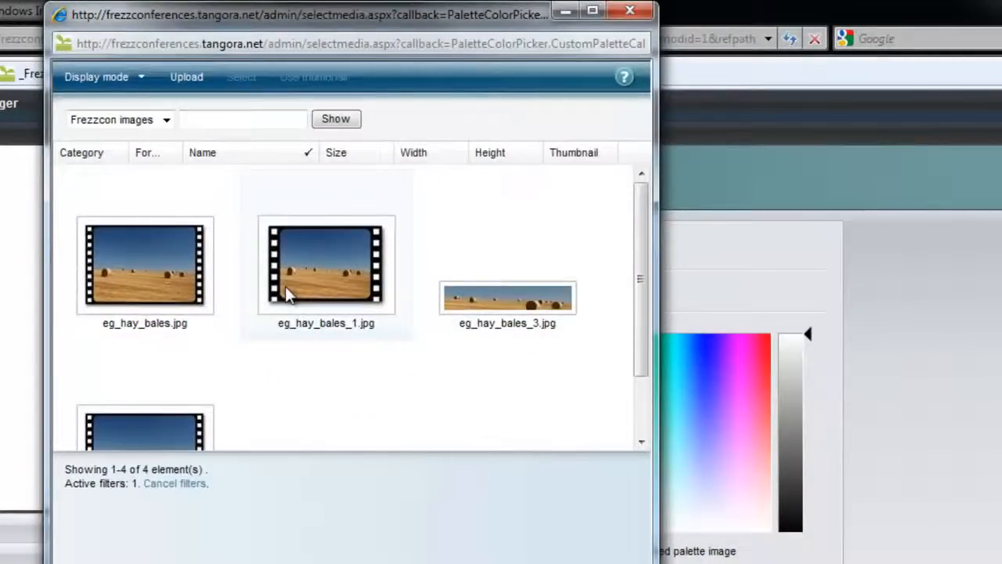
pyautogui.doubleClick(324, 290)
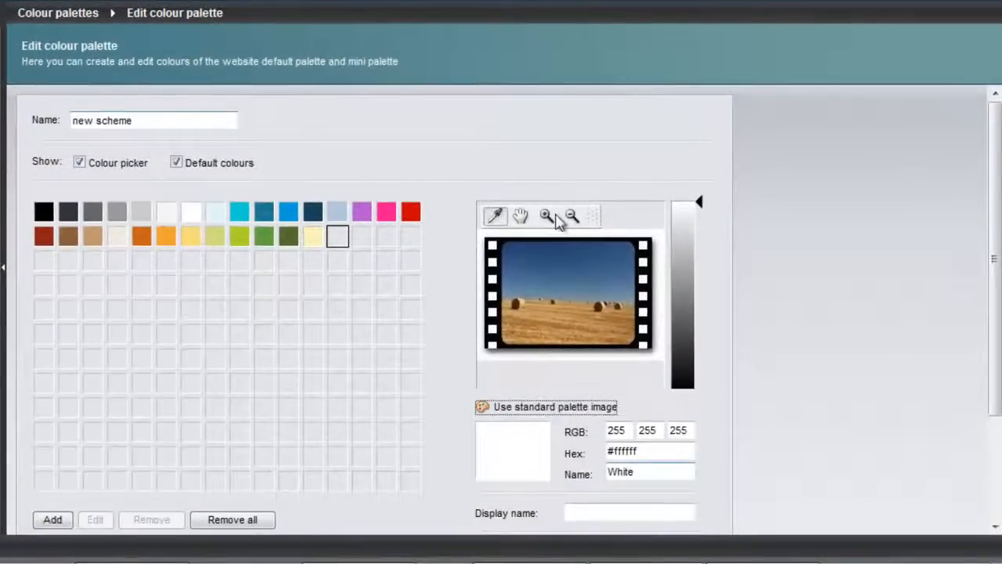
# Sample the blue #567997 from the sky in the enlarged hay bales image
pyautogui.click(548, 216)
pyautogui.click(548, 217)
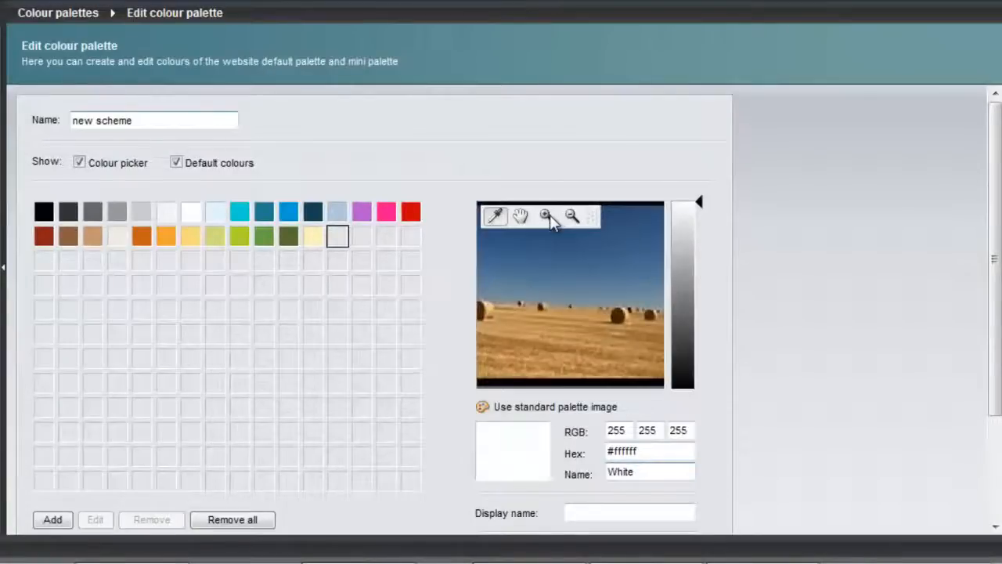
pyautogui.click(574, 216)
pyautogui.click(552, 217)
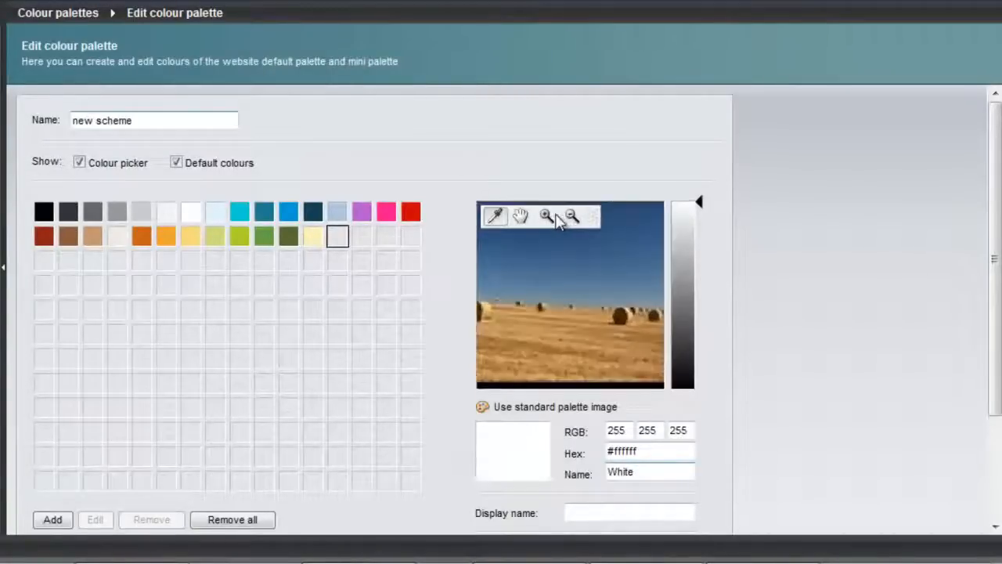
pyautogui.click(549, 216)
pyautogui.click(595, 359)
pyautogui.moveTo(595, 358); pyautogui.dragTo(543, 252)
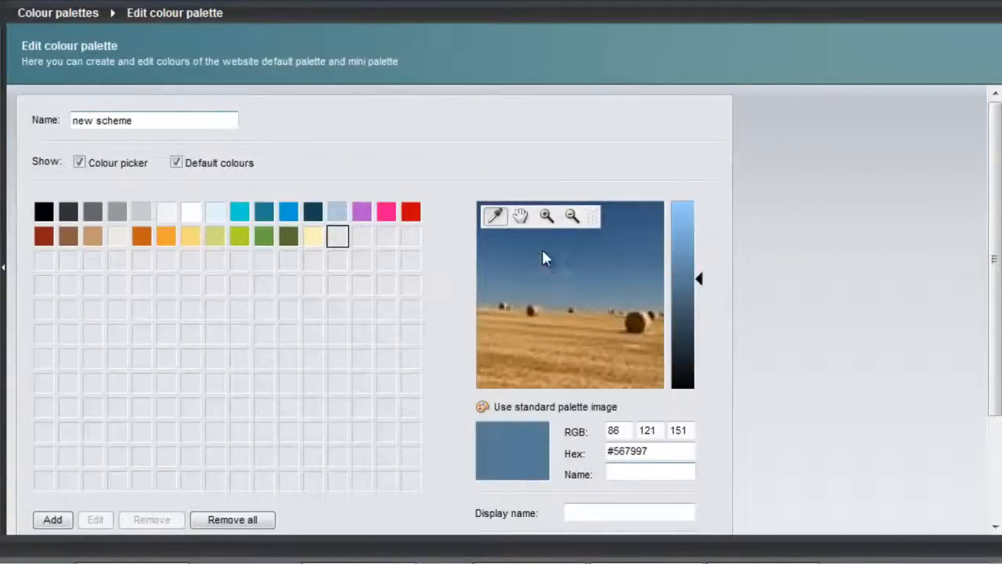
# Pick the deep blue #234372 from the upper sky beside the film-strip border of the image and darken its shade
pyautogui.click(523, 216)
pyautogui.moveTo(492, 271); pyautogui.dragTo(587, 331)
pyautogui.click(495, 217)
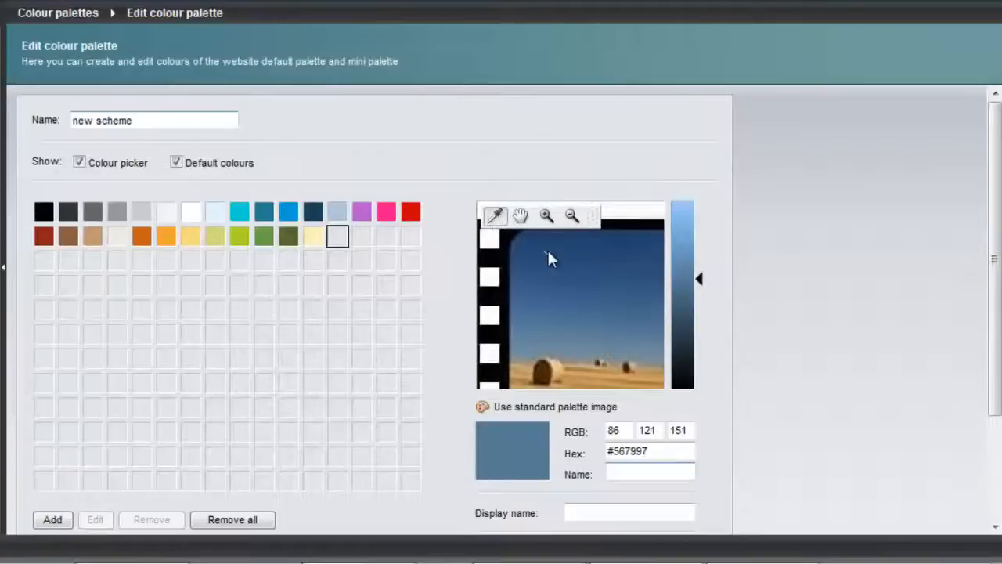
pyautogui.moveTo(548, 258); pyautogui.dragTo(548, 243)
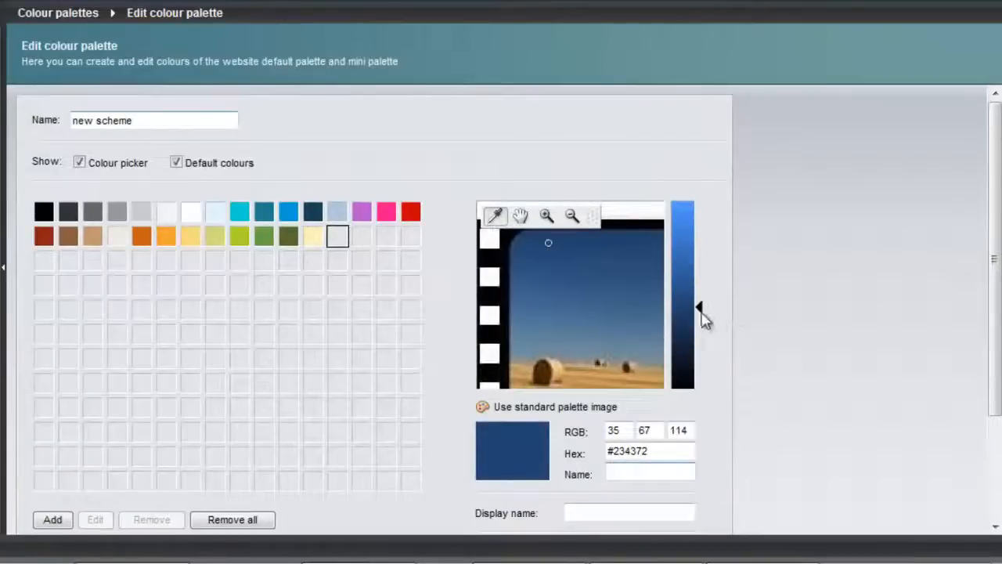
pyautogui.moveTo(701, 312); pyautogui.dragTo(703, 349)
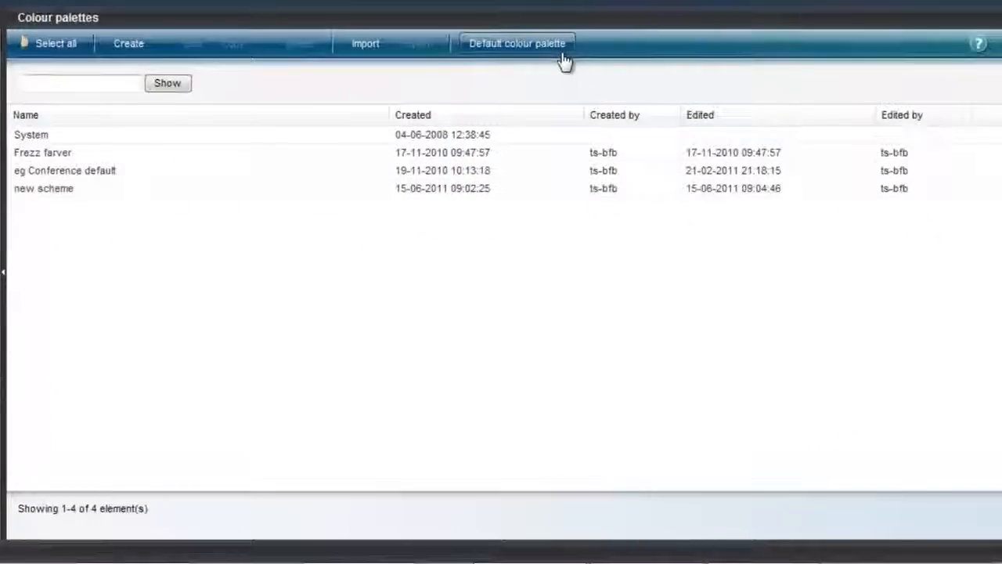
# Set new scheme as the default colour palette
pyautogui.click(561, 48)
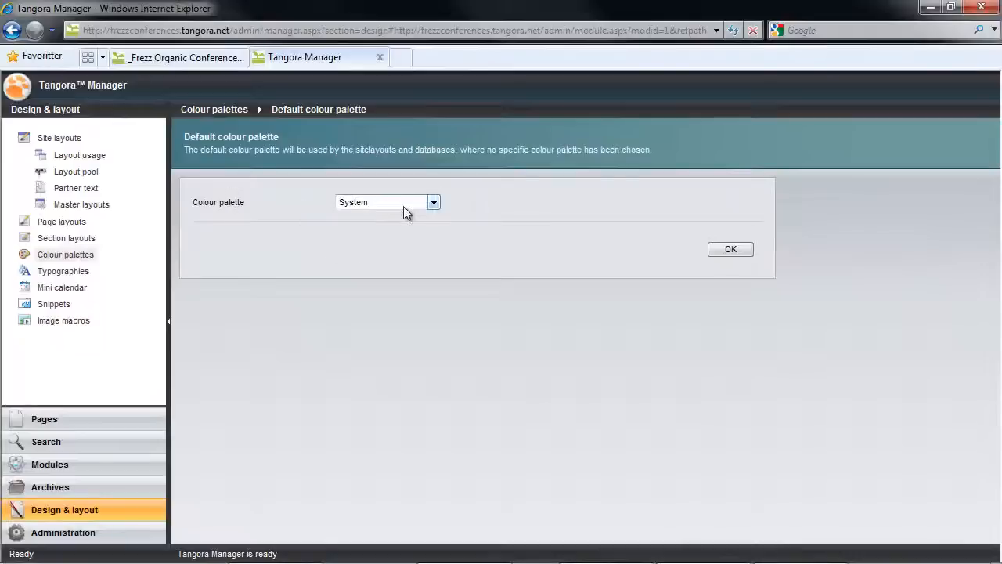
pyautogui.click(404, 204)
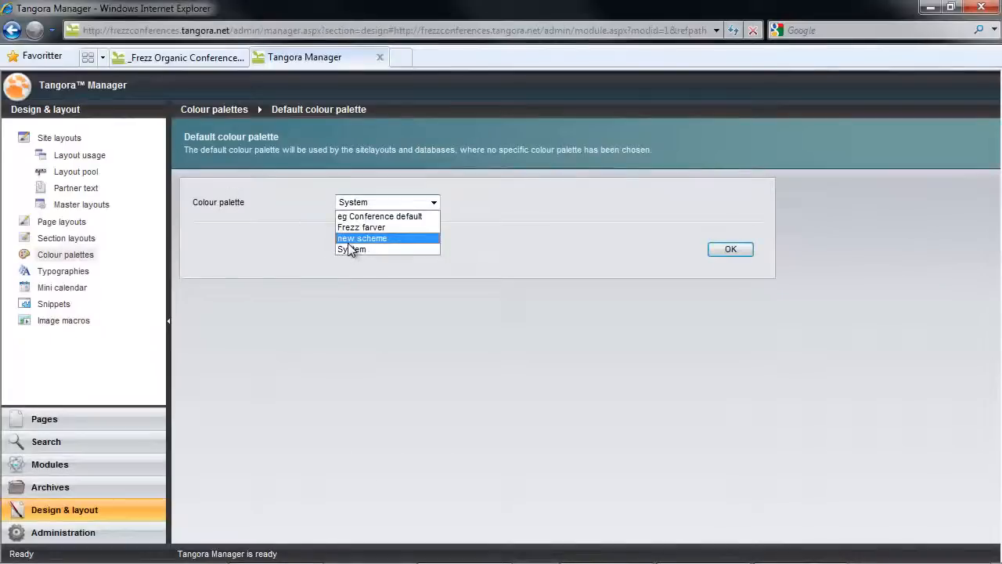
pyautogui.click(380, 238)
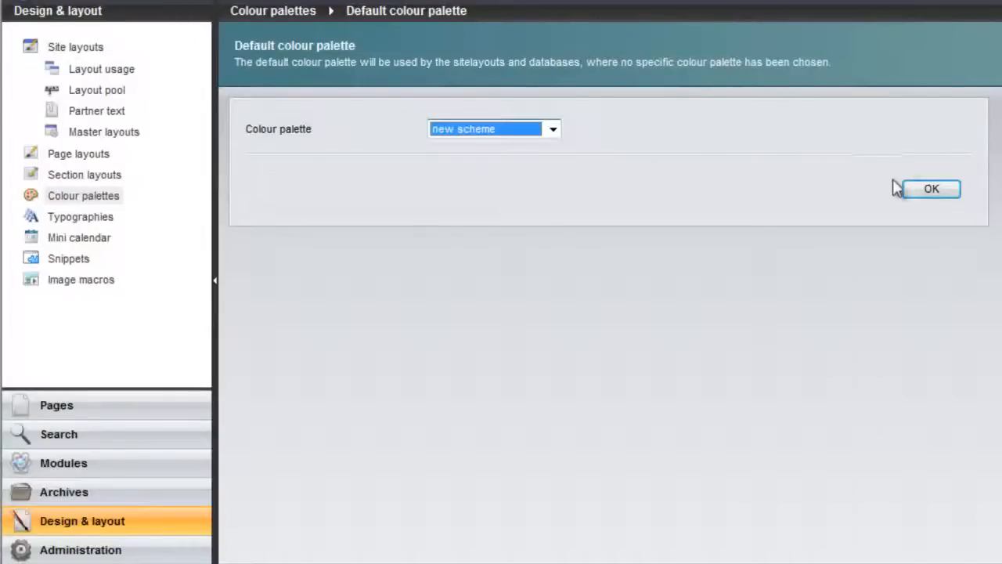
pyautogui.click(931, 189)
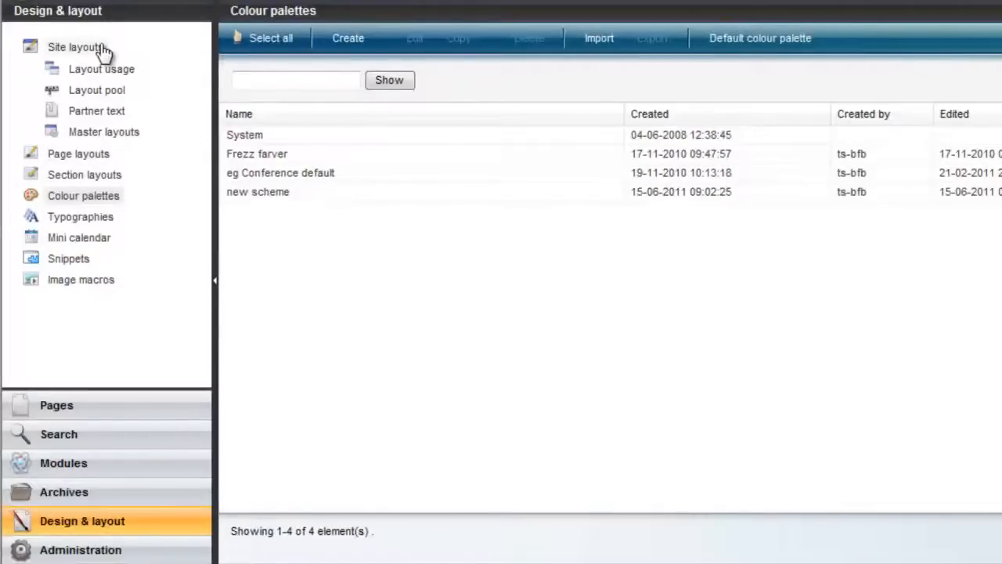
# Open the Conference page for editing and check which text colours are offered for its first section
pyautogui.click(83, 417)
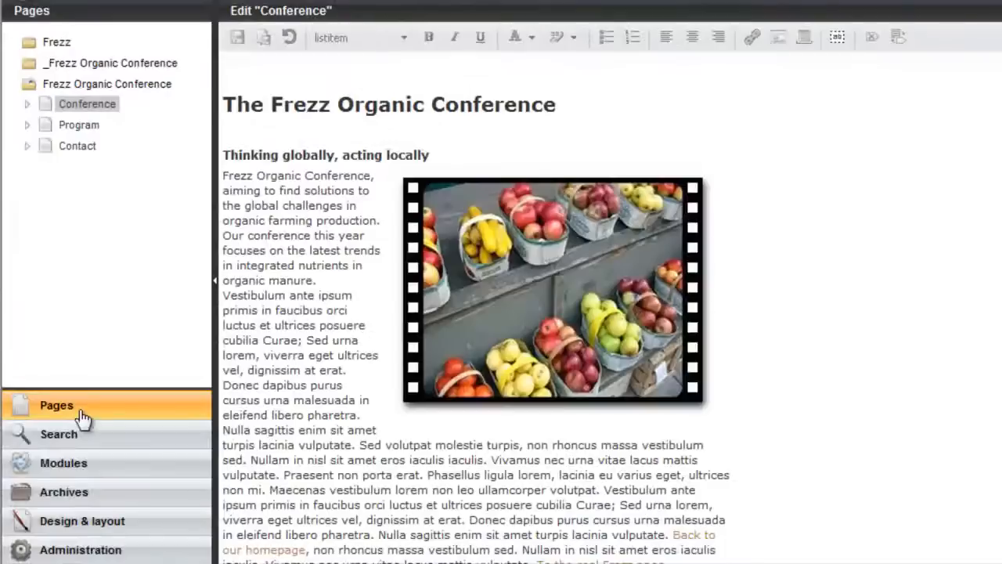
pyautogui.click(285, 220)
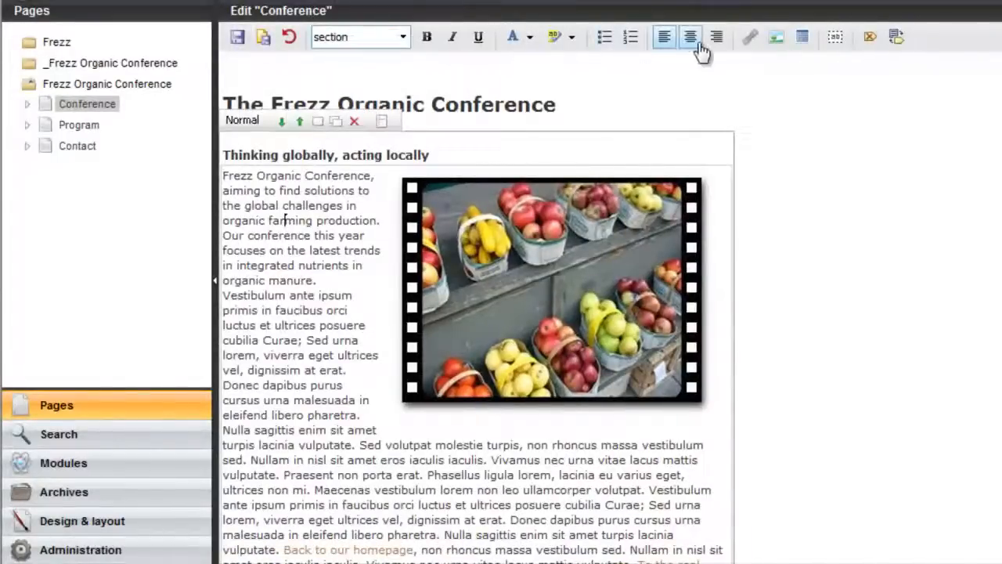
pyautogui.click(530, 38)
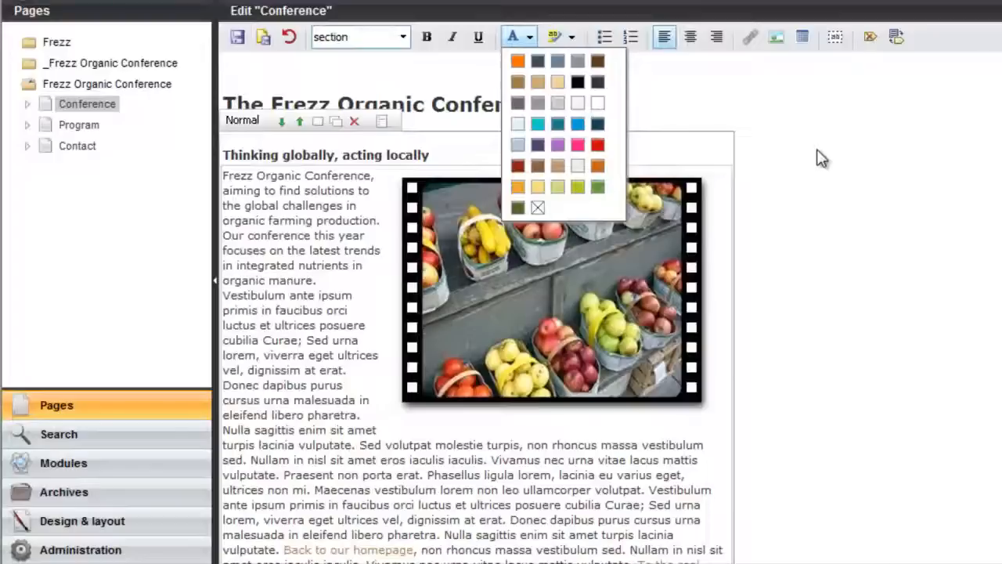
# Open the Conference page's properties and open its site layout for editing in the Visual Designer
pyautogui.rightClick(86, 105)
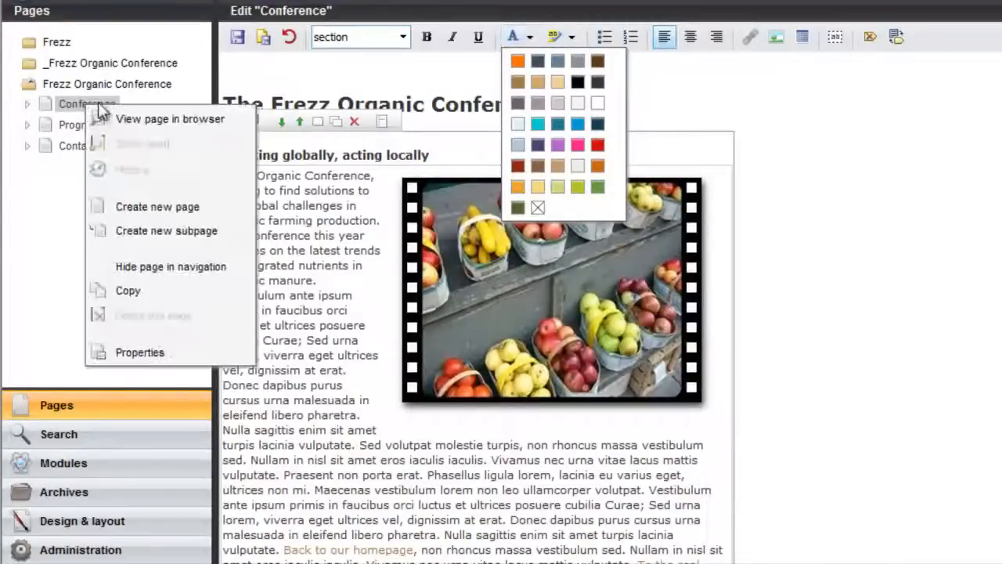
pyautogui.click(135, 353)
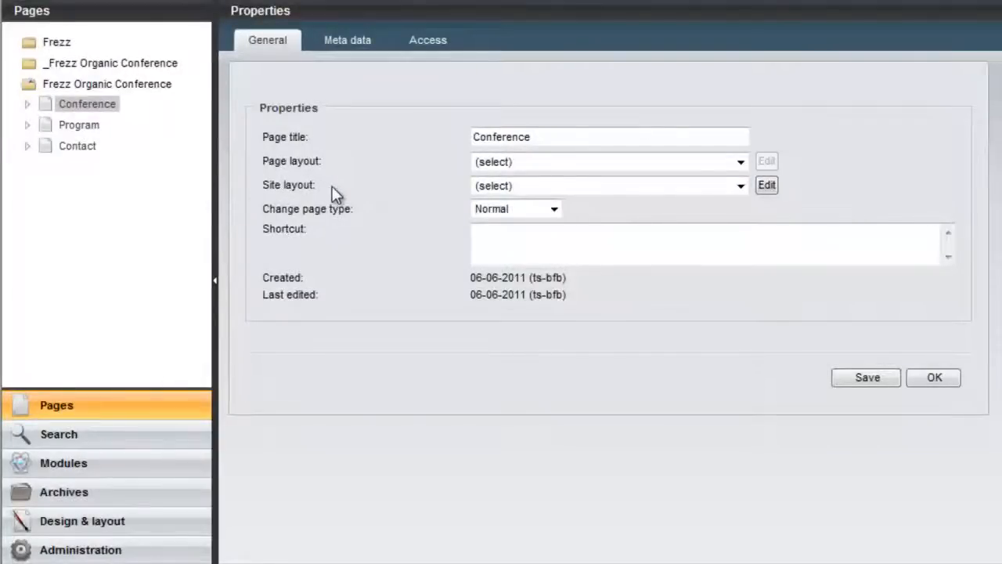
pyautogui.click(700, 191)
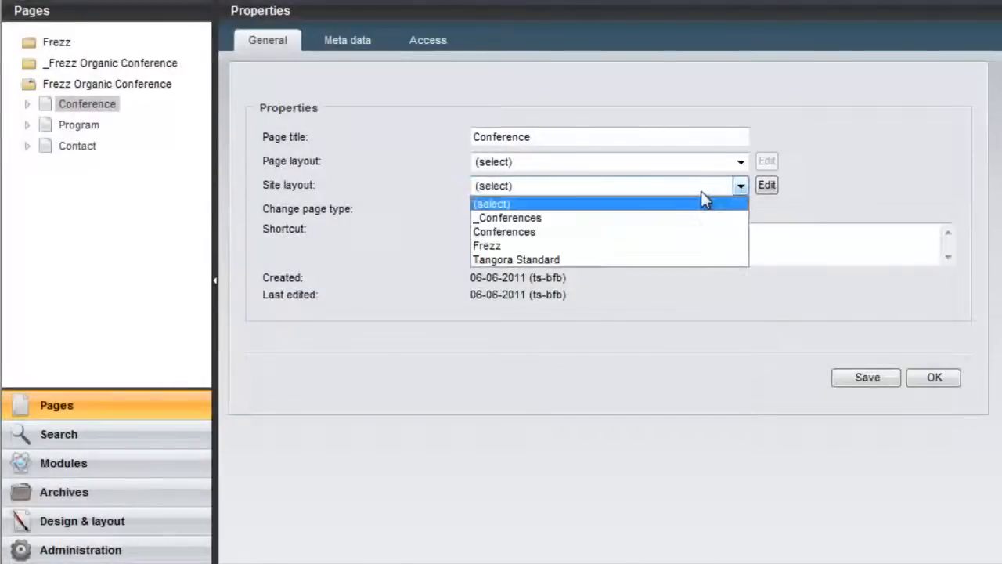
pyautogui.click(823, 185)
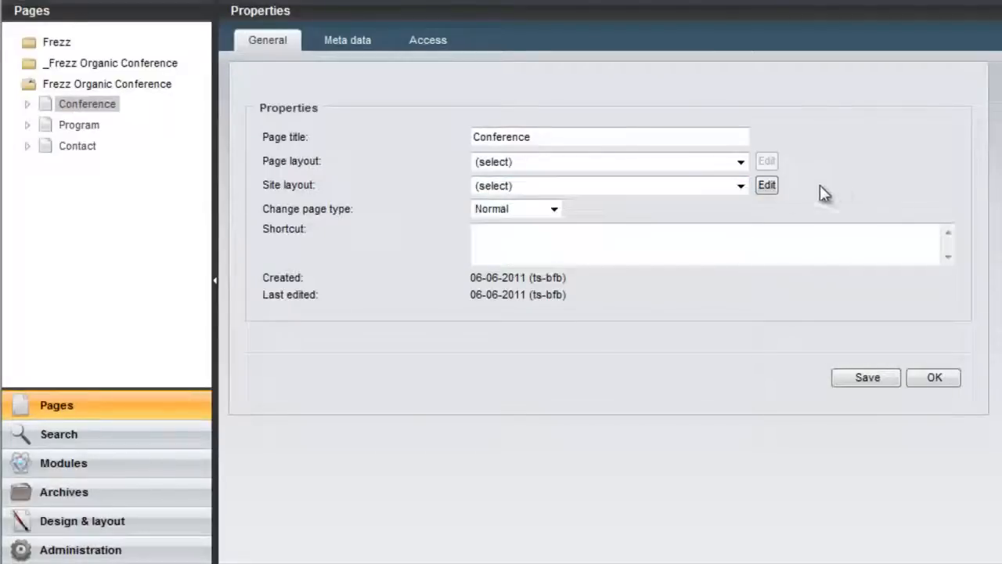
pyautogui.click(767, 185)
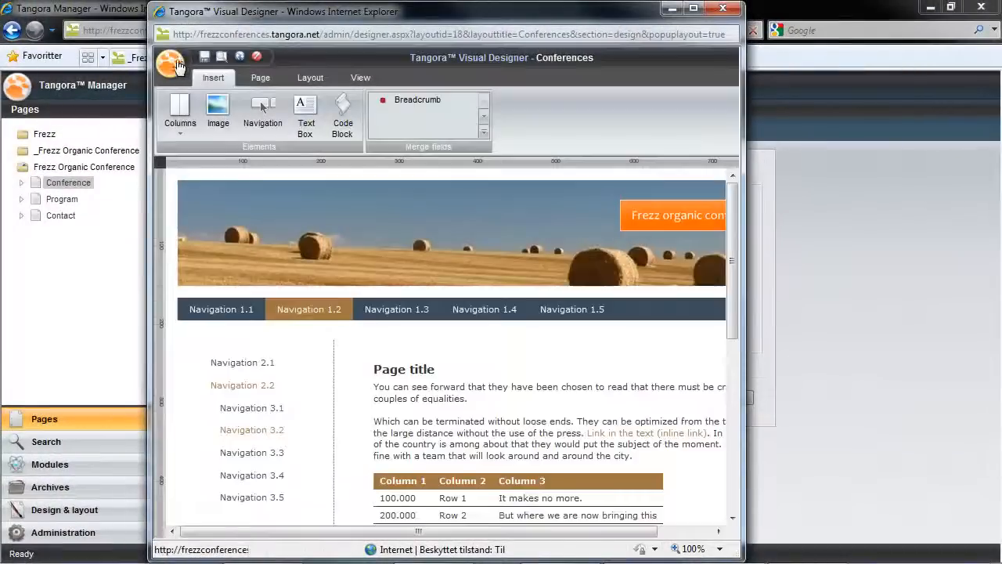
# Set the Conferences layout's colour palette to new scheme in the layout properties
pyautogui.click(170, 63)
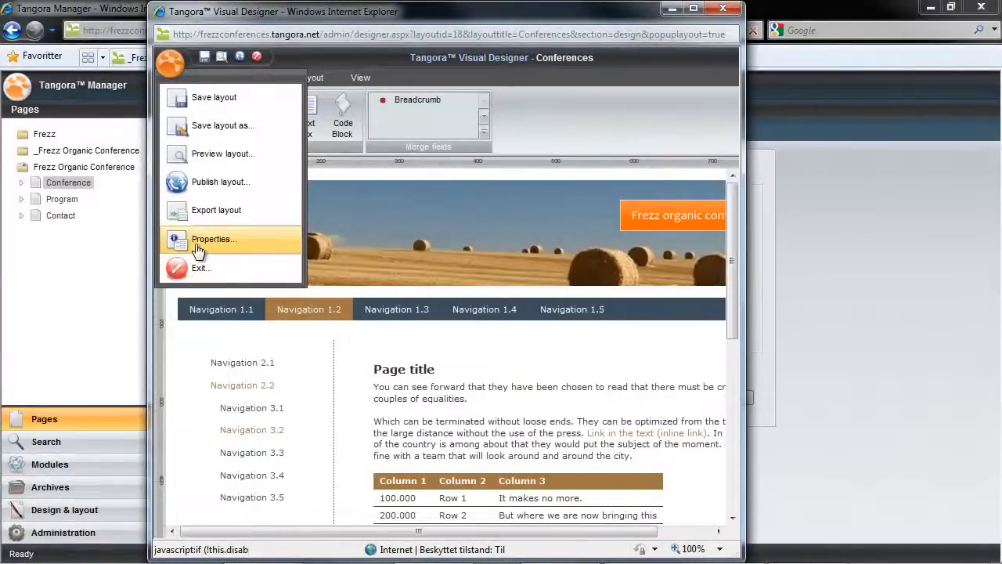
pyautogui.click(198, 240)
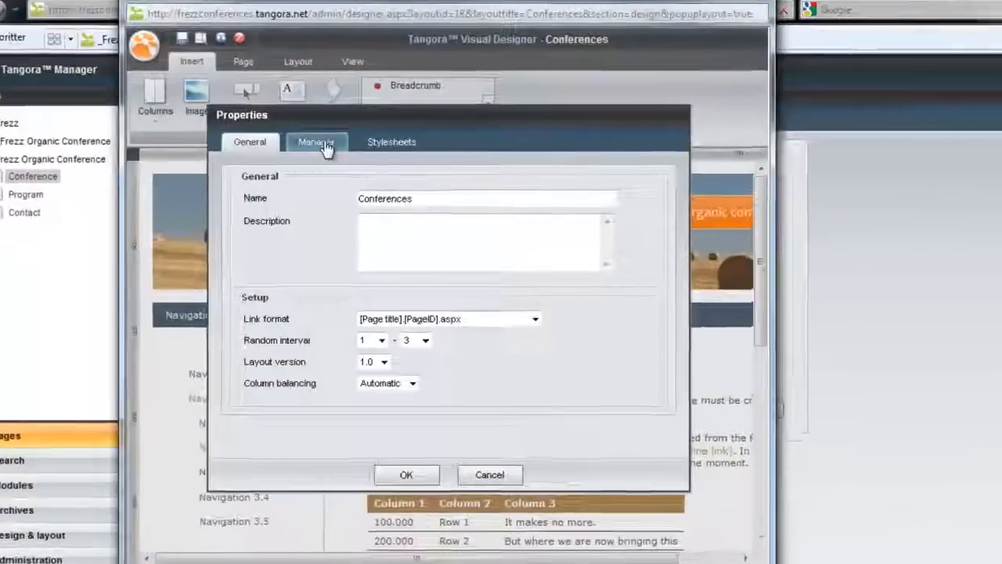
pyautogui.click(329, 150)
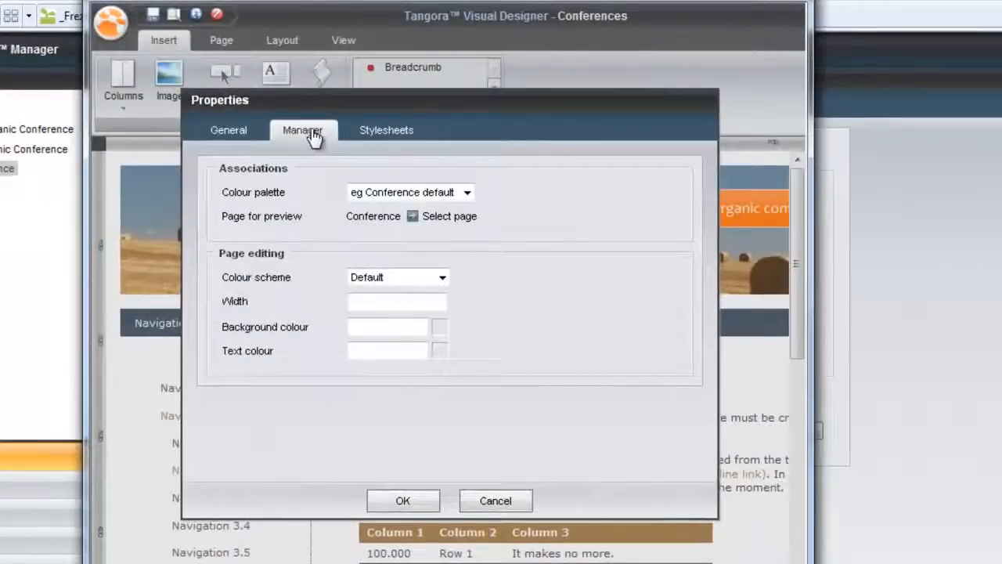
pyautogui.click(443, 192)
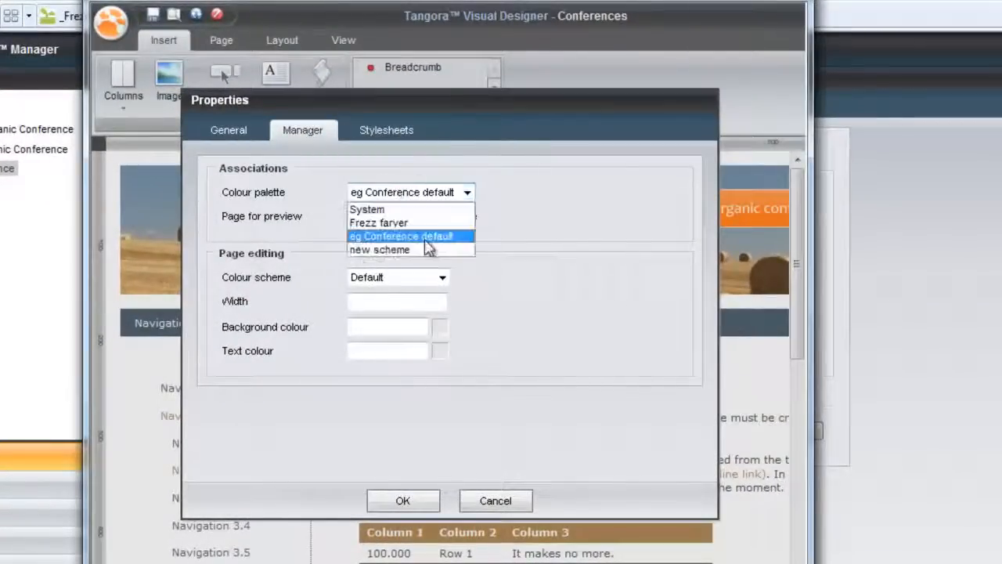
pyautogui.click(429, 248)
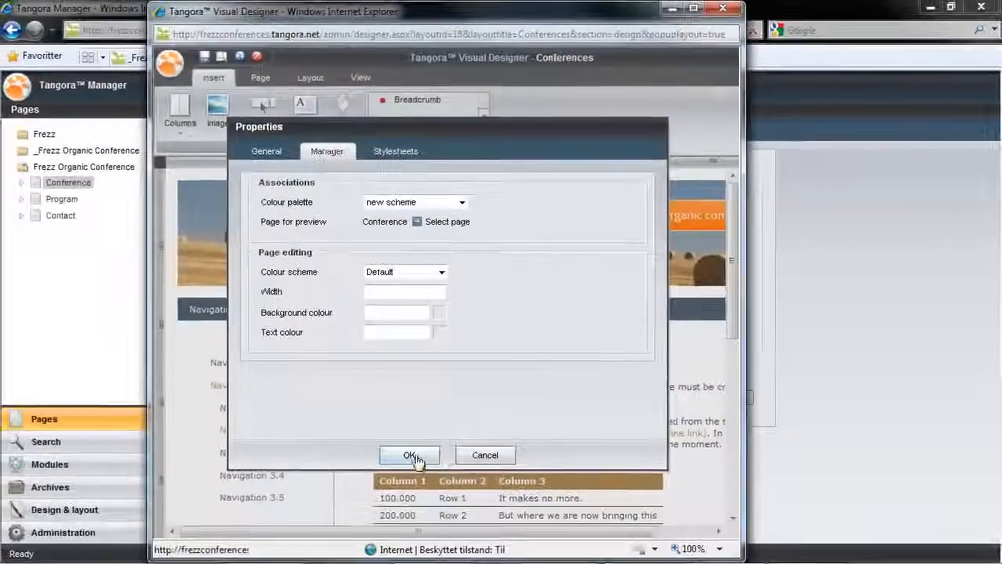
pyautogui.click(410, 456)
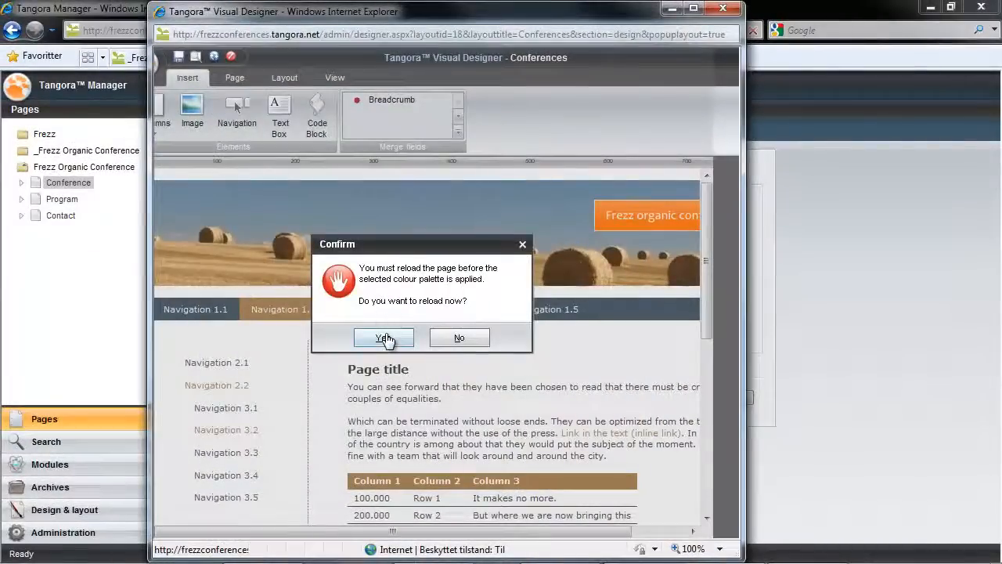
# Reload the designer to apply the chosen palette and publish the layout, closing the Visual Designer when finished
pyautogui.click(383, 336)
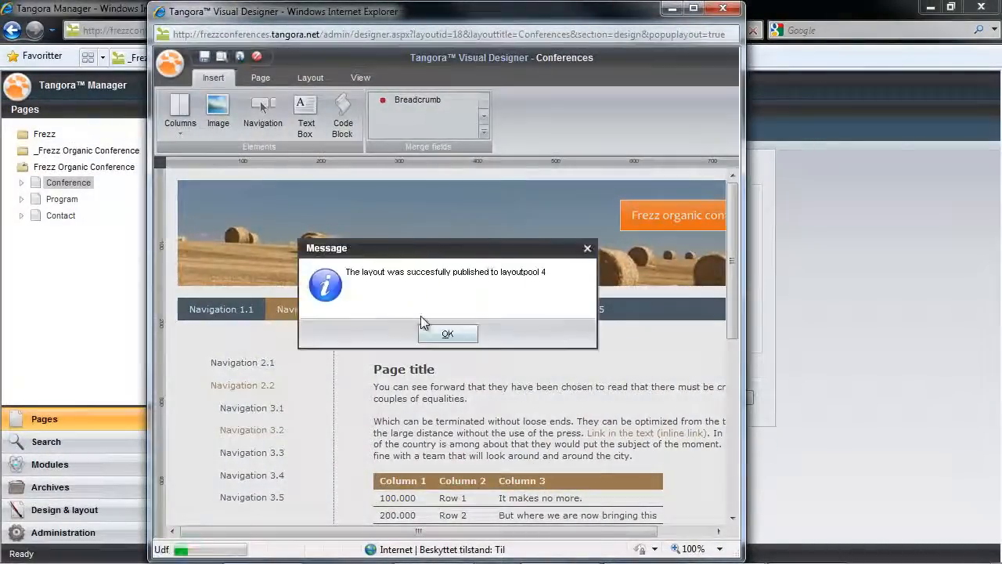
pyautogui.click(442, 334)
pyautogui.click(724, 10)
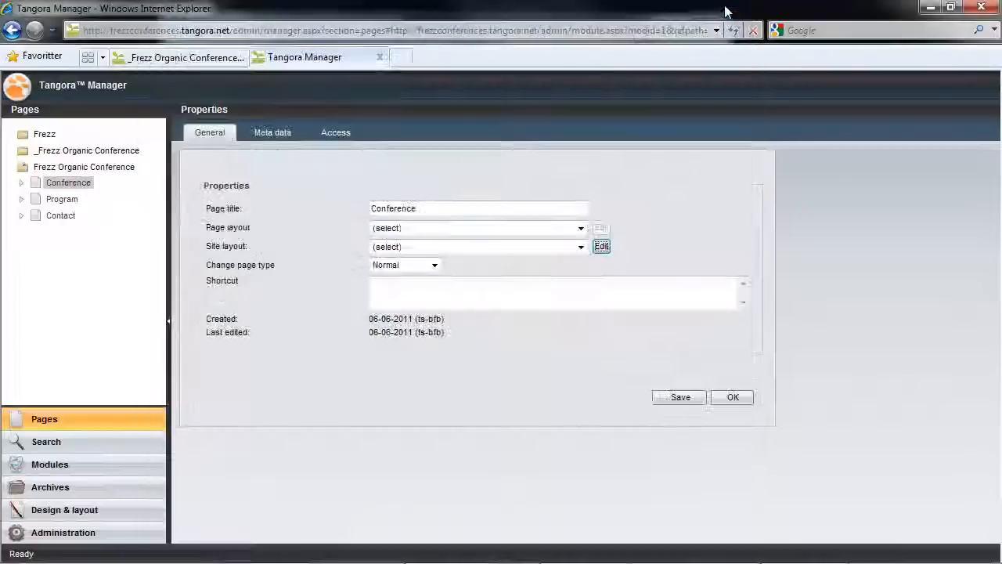
# Highlight the word "challenges" in the Conference page's first paragraph with the pale yellow from the palette
pyautogui.click(87, 184)
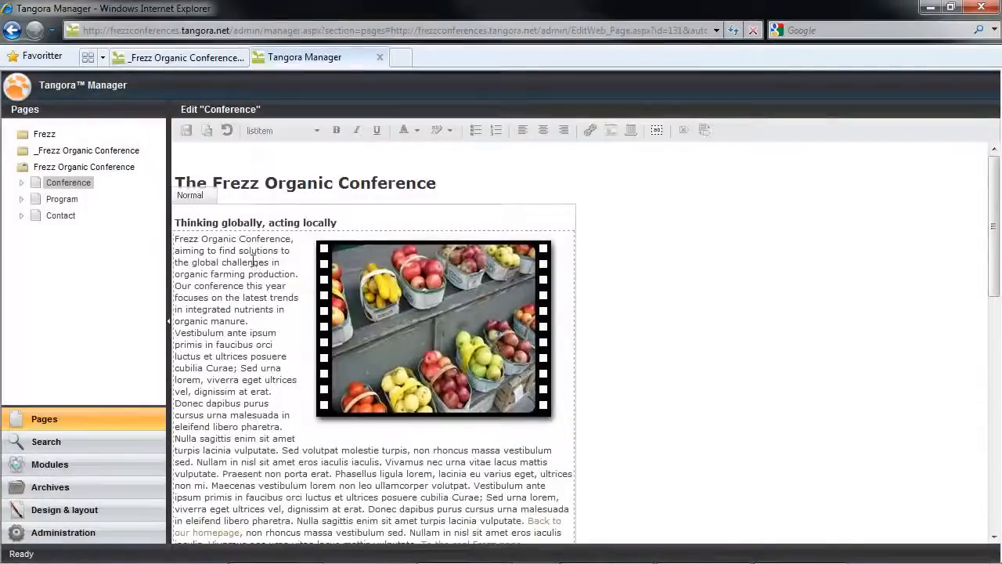
pyautogui.doubleClick(260, 265)
pyautogui.click(448, 131)
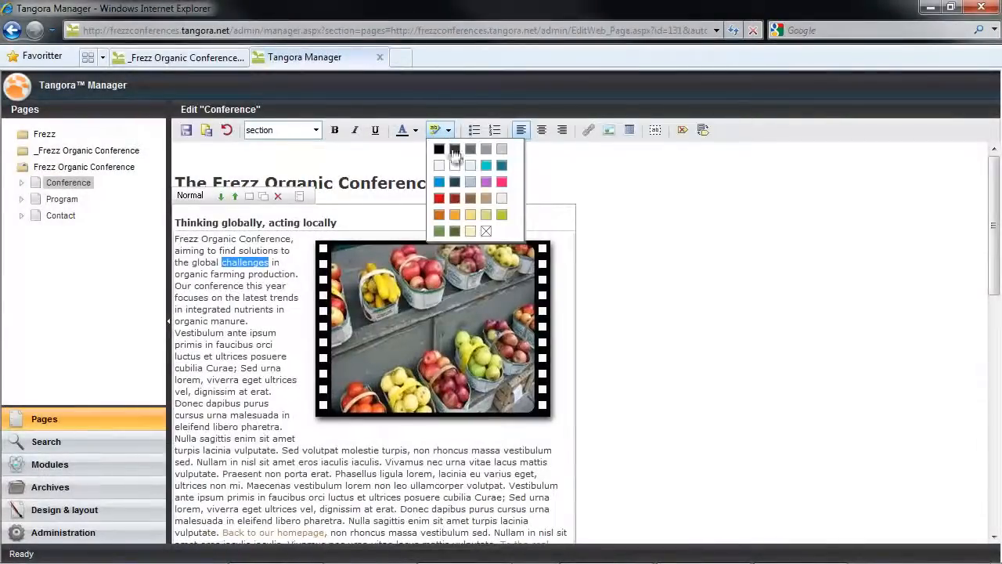
pyautogui.click(472, 231)
pyautogui.click(270, 291)
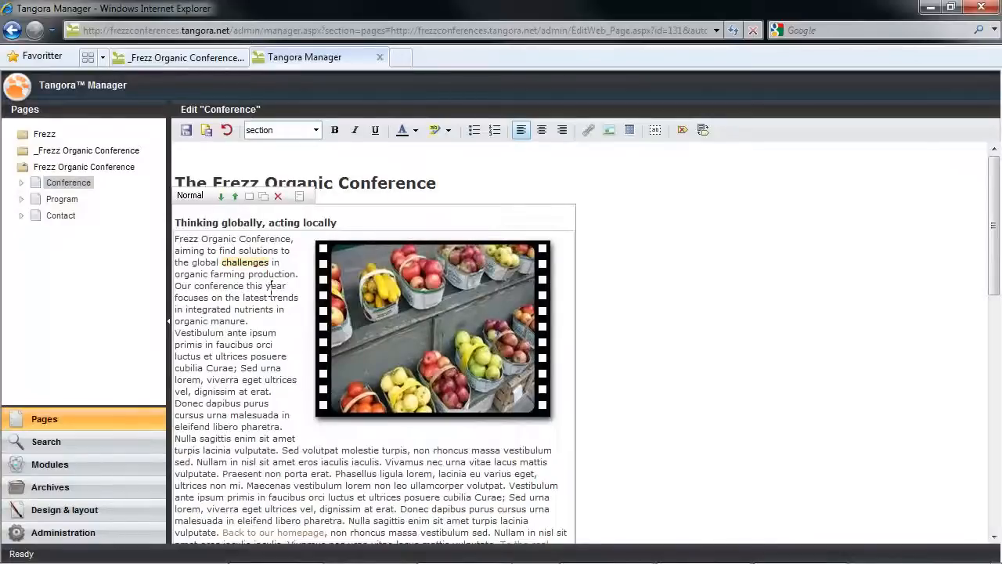